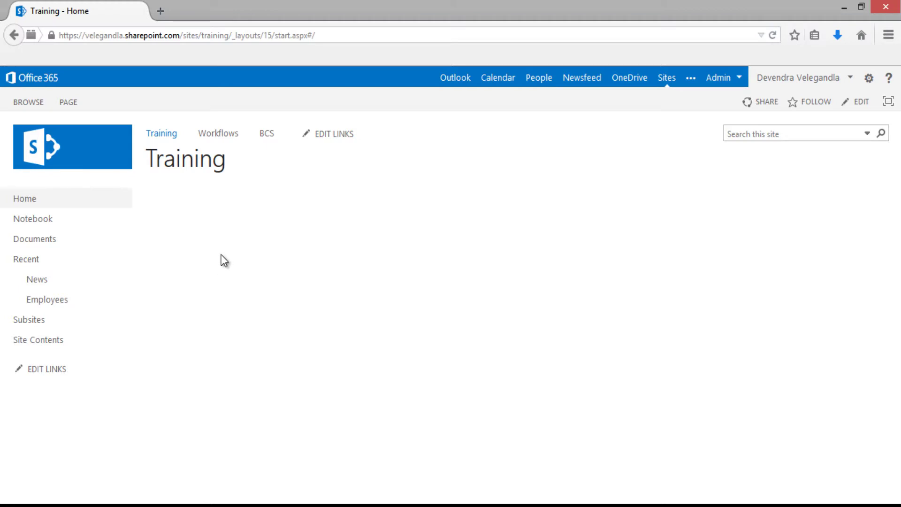
Step: Put the home page in edit mode and add a Content Search web part from Content Rollup to its top zone
click(861, 102)
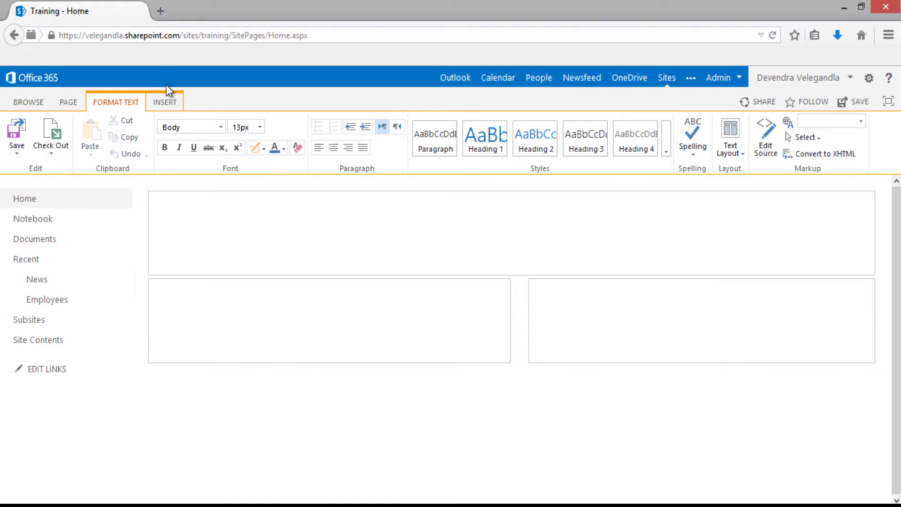
click(165, 102)
click(216, 150)
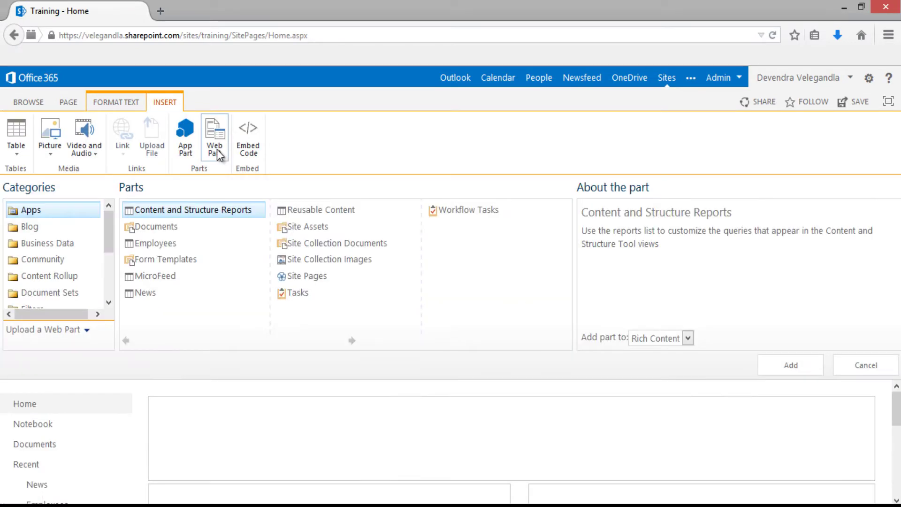
click(74, 277)
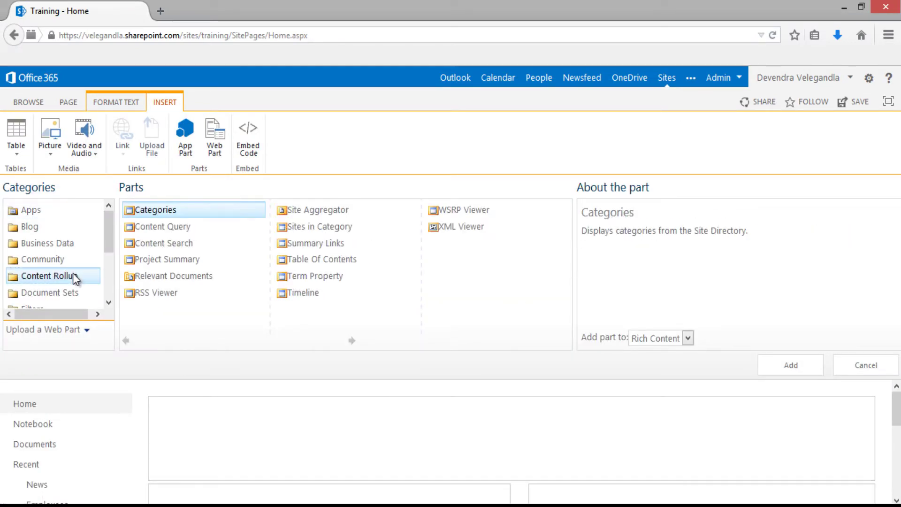
click(167, 243)
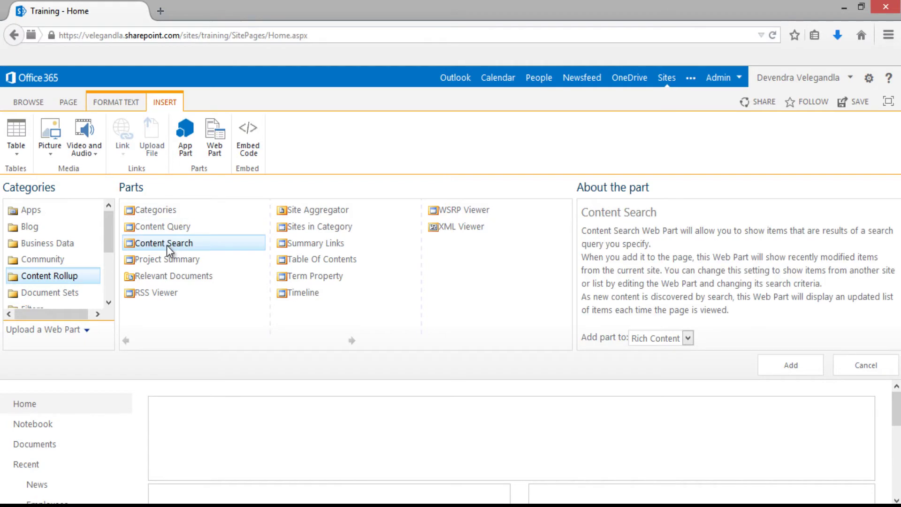
click(796, 365)
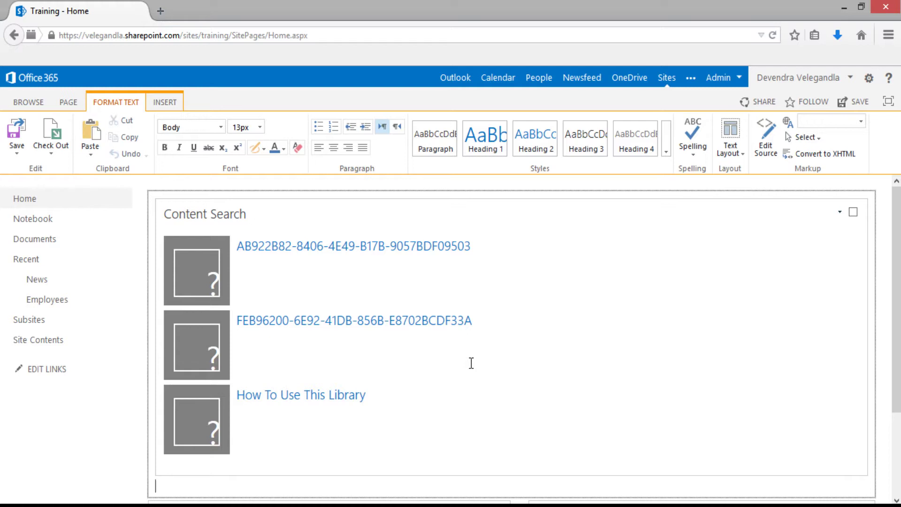
Step: Edit the Content Search web part and open Build Your Query through Change query
click(839, 212)
click(806, 308)
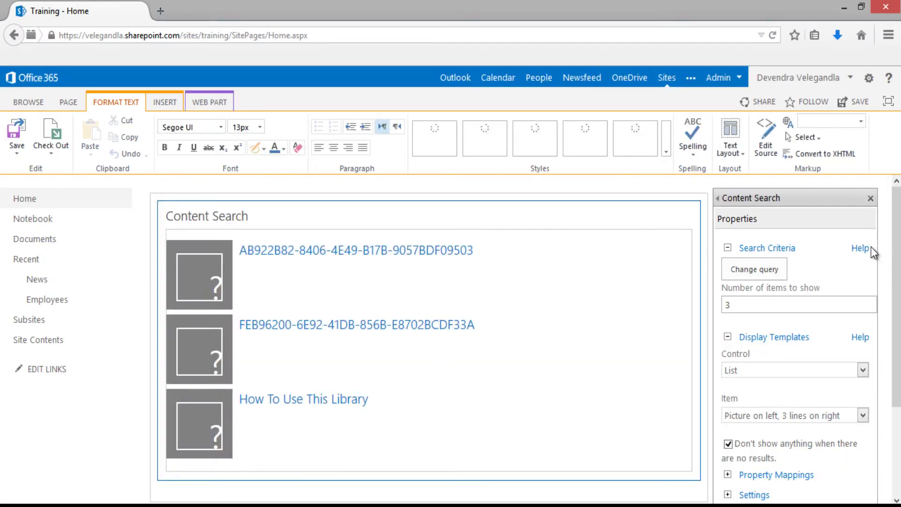
click(758, 273)
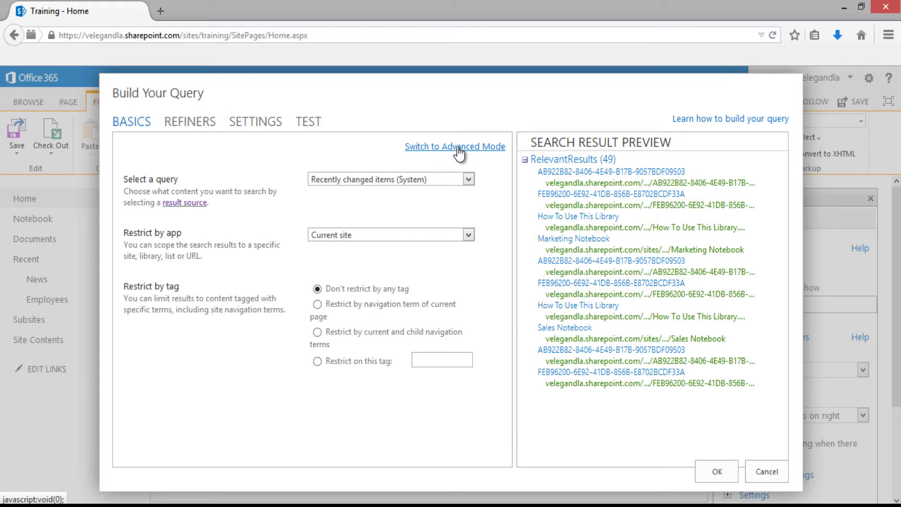
Step: Switch to Advanced Mode and delete the IsDocument/contentclass condition from the query text
click(458, 148)
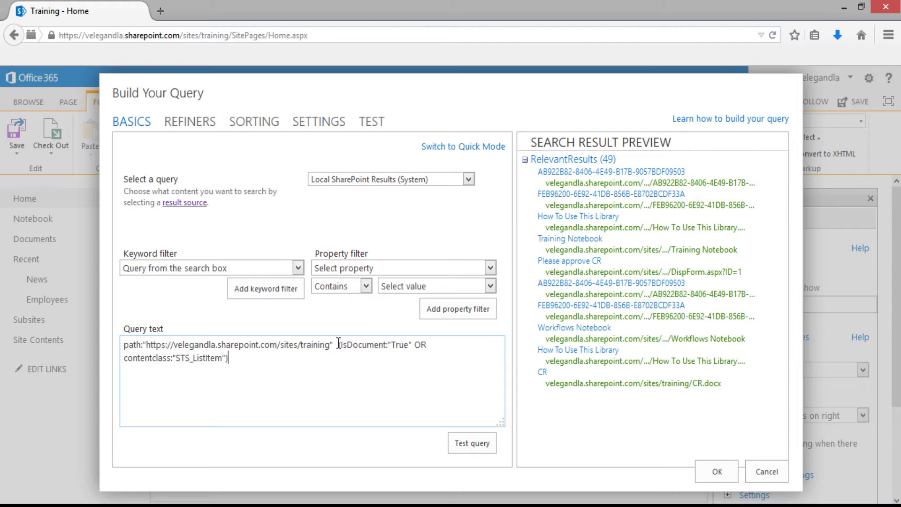
drag(338, 344, 357, 362)
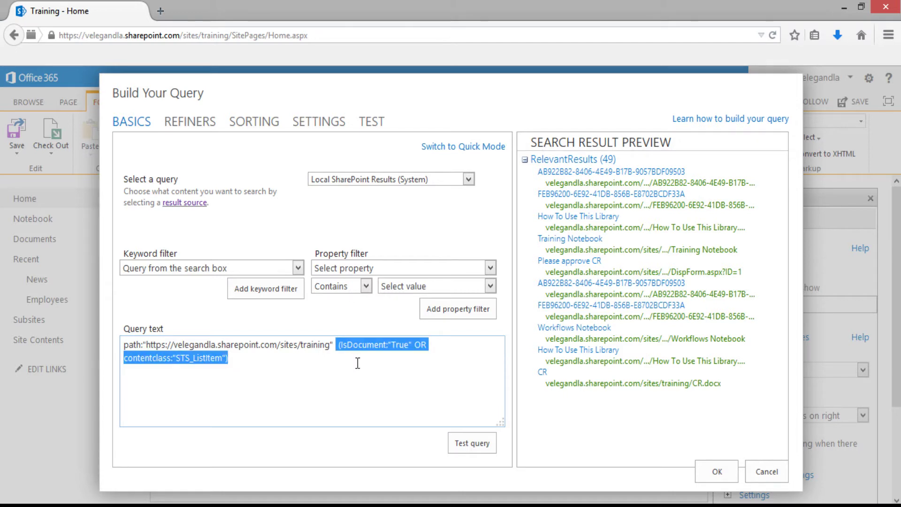
key(Delete)
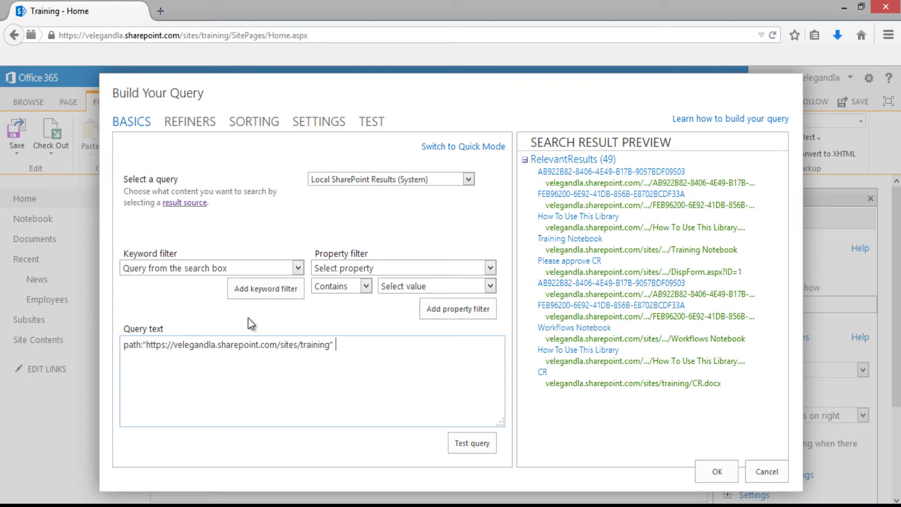
Step: Select Team sites (Tenant) as the query source and test it, previewing 18 results
click(336, 179)
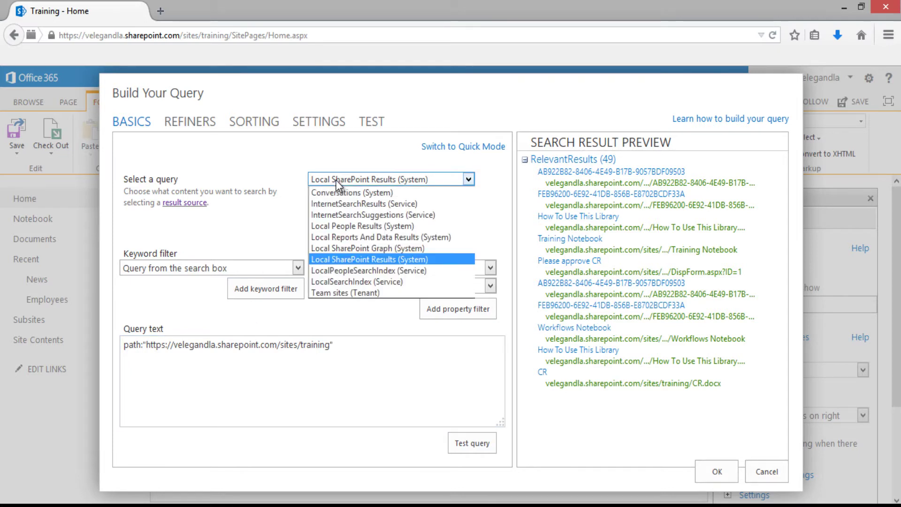
click(369, 293)
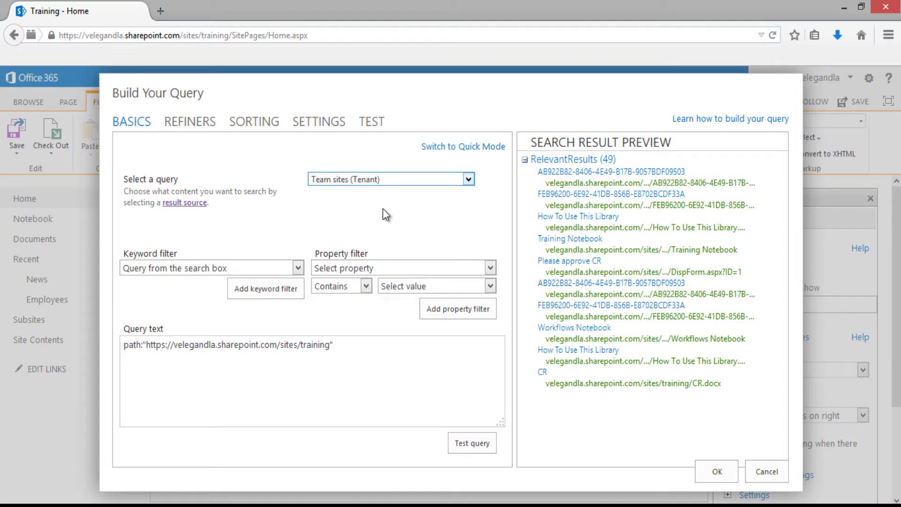
click(471, 443)
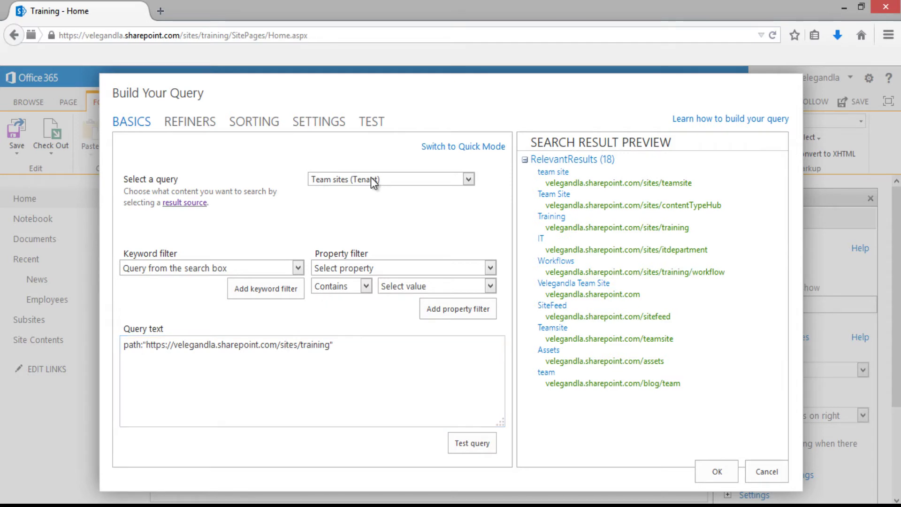
Step: Open the Team sites result source in a new tab to see its WebTemplate:STS query transform
right_click(192, 208)
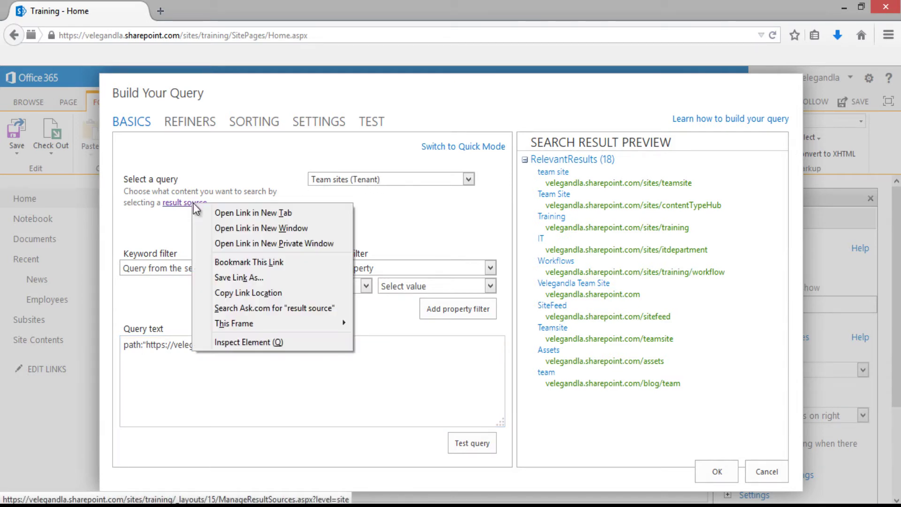
click(221, 210)
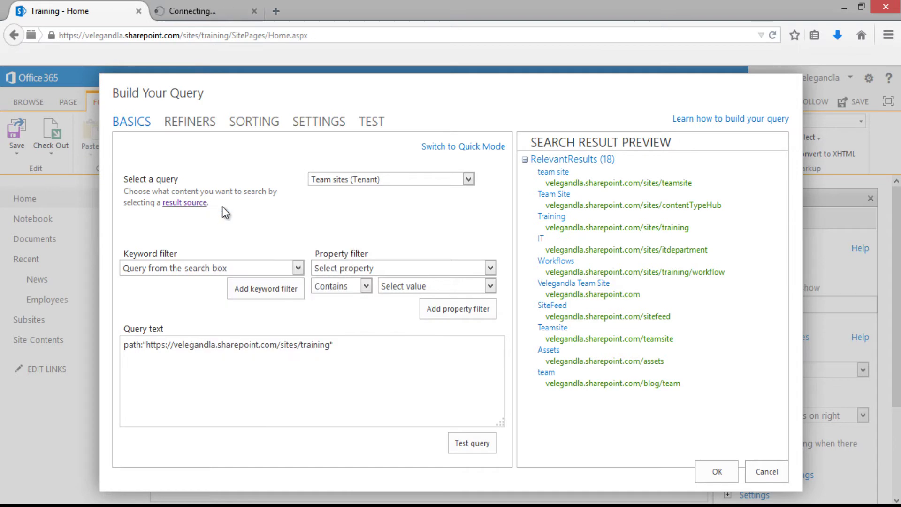
click(209, 1)
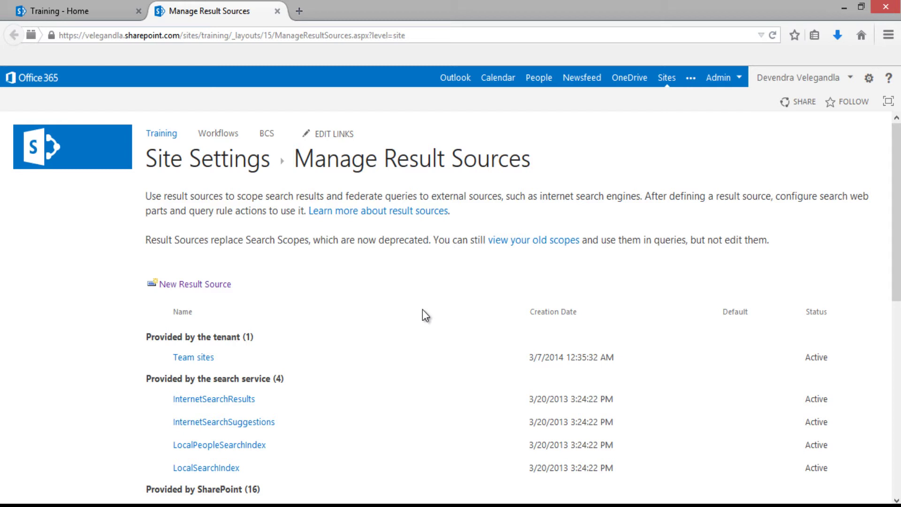
scroll(423, 310, down, 3)
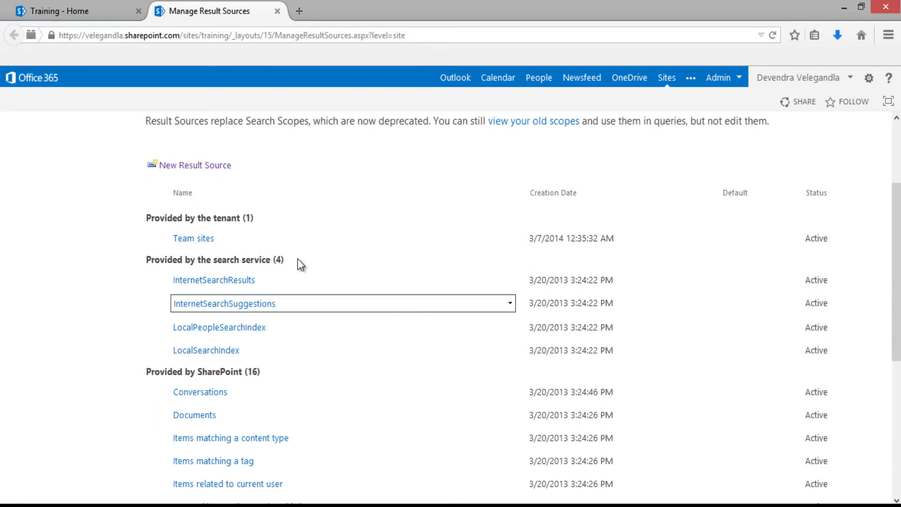
click(203, 241)
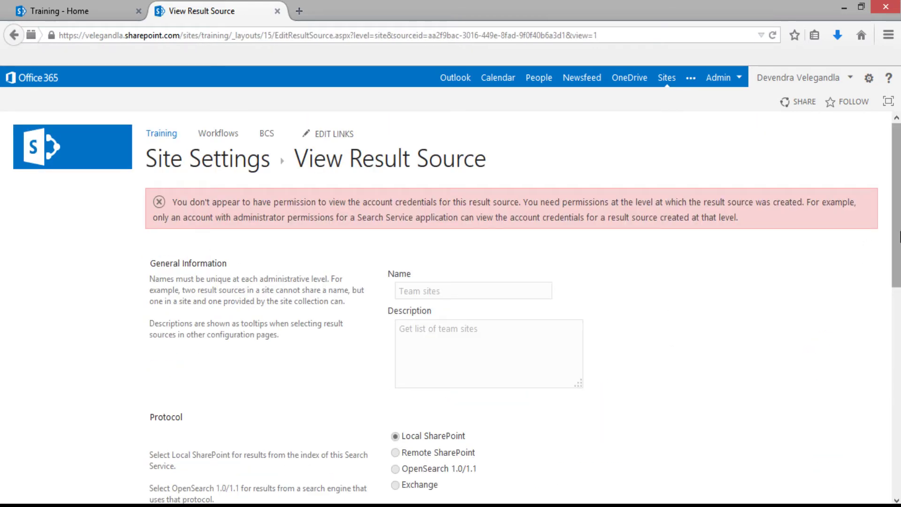
drag(899, 237, 881, 455)
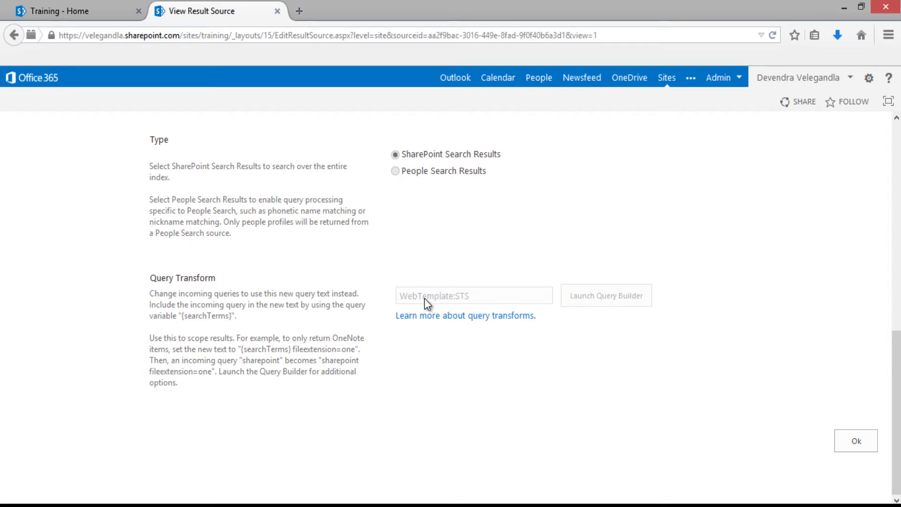
Step: Close the result source tab and switch the query source to Local SharePoint Results (System)
click(277, 11)
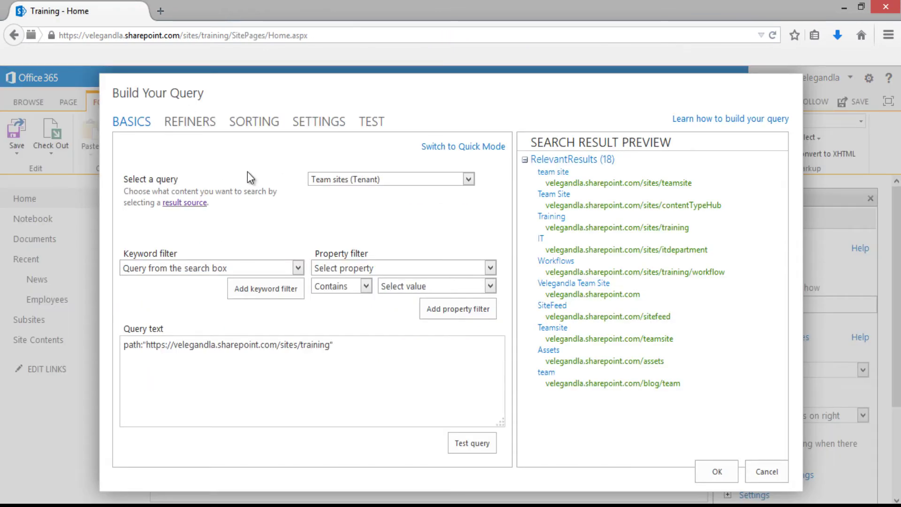
click(382, 181)
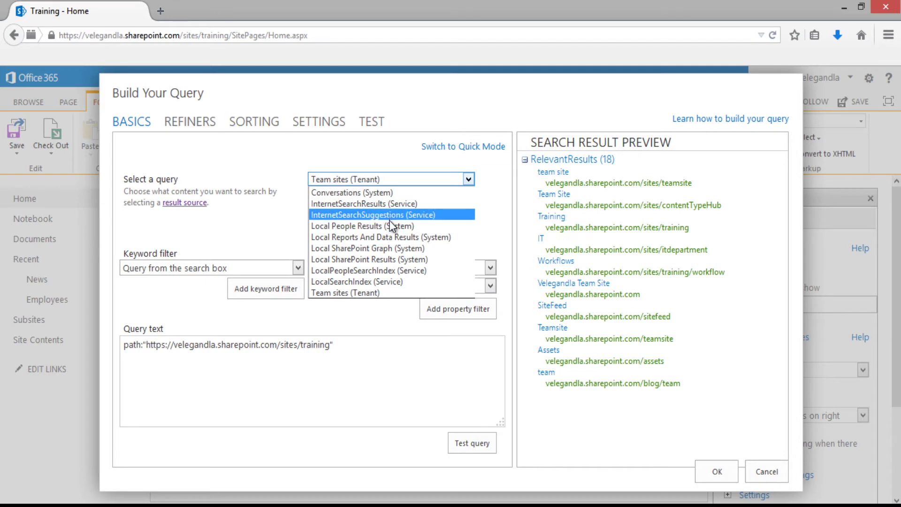
click(392, 259)
click(382, 358)
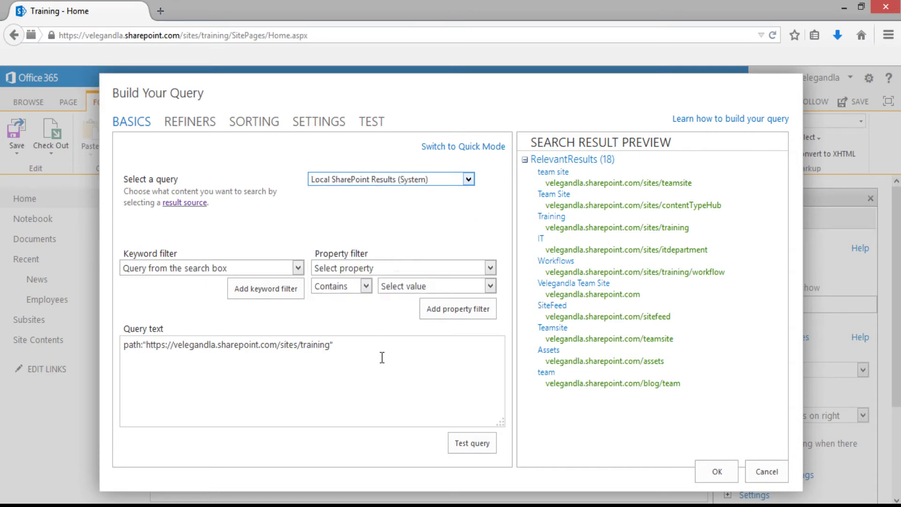
Step: Choose WebTemplate from all managed properties as the property filter
click(369, 266)
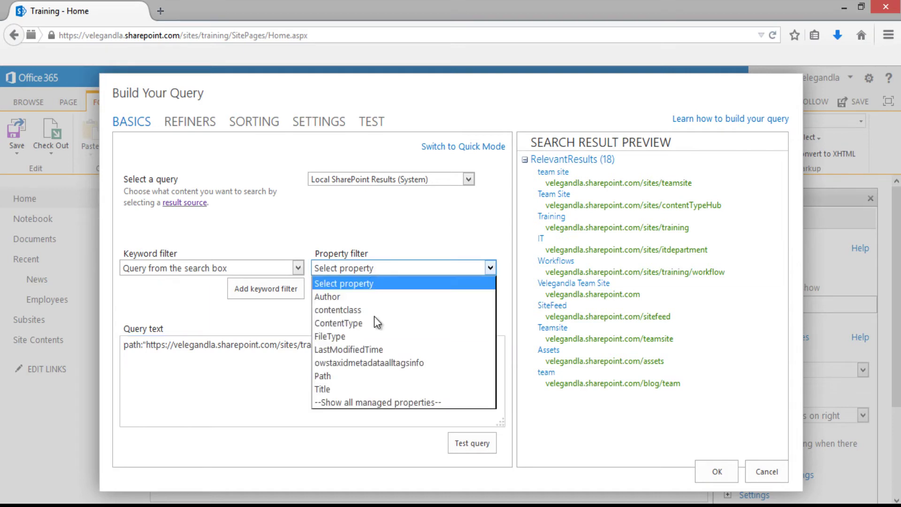
click(389, 402)
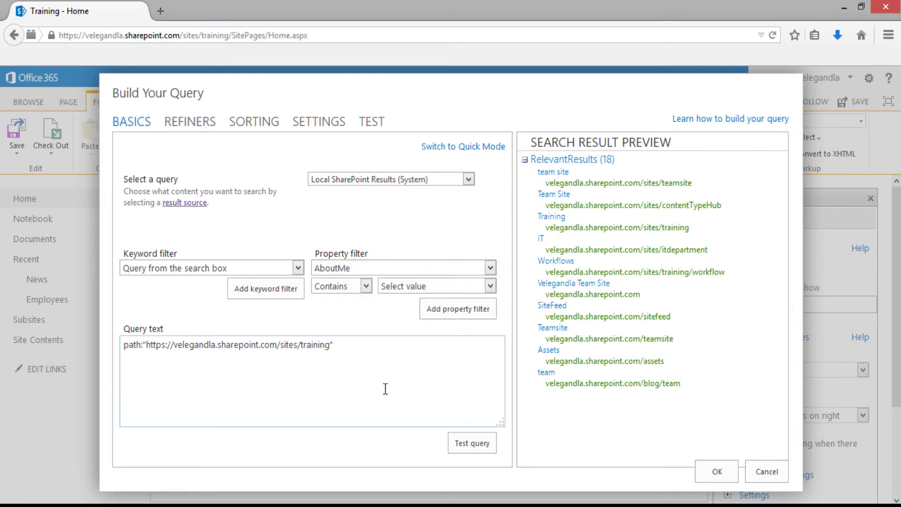
click(403, 264)
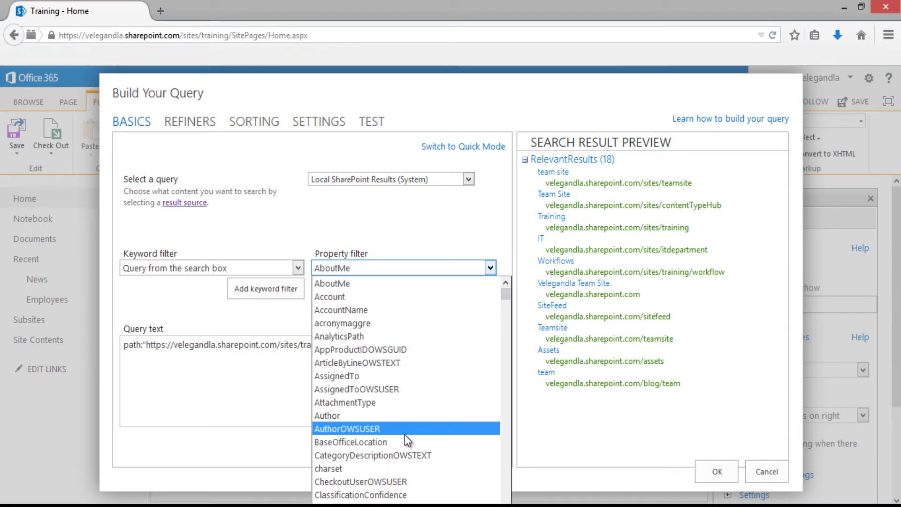
key(w)
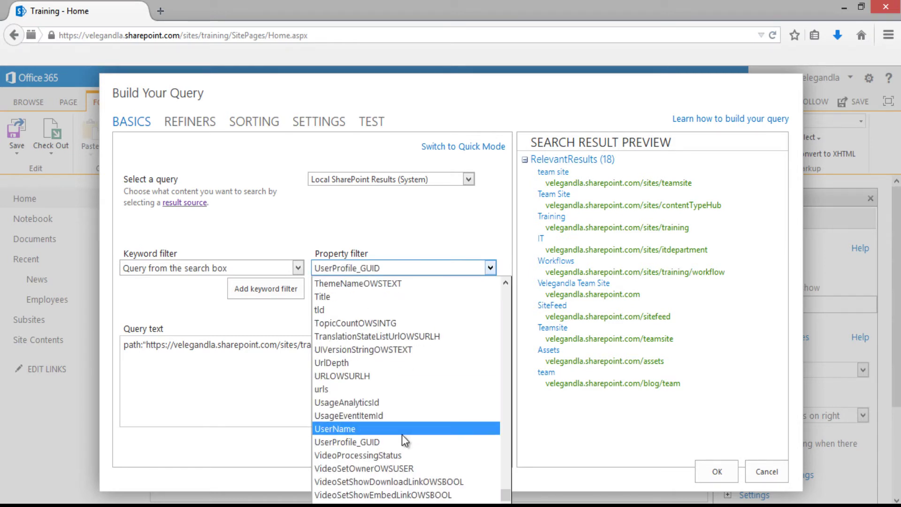
key(Up)
key(Up)
key(Up)
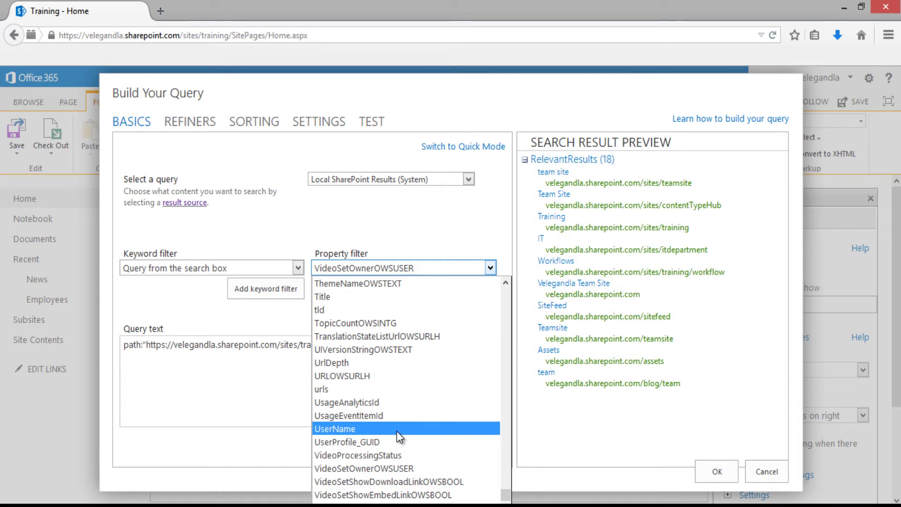
scroll(396, 431, down, 2)
click(361, 456)
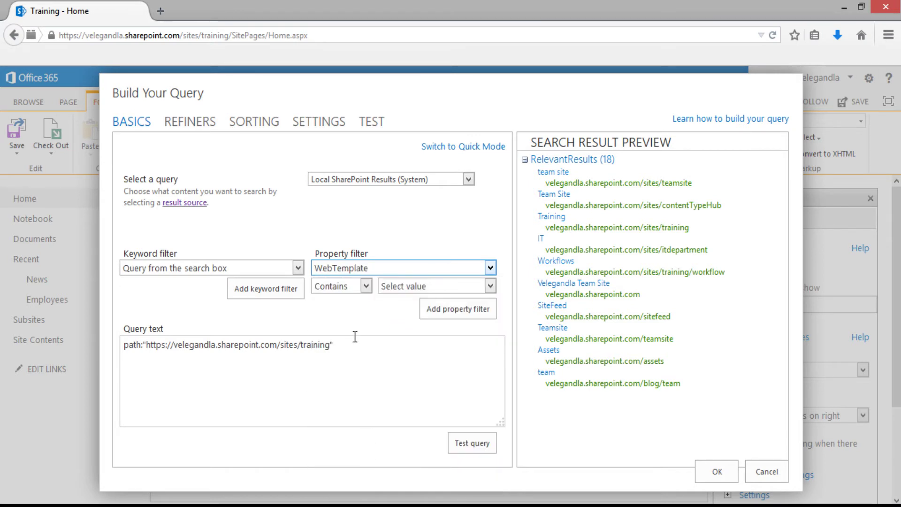
Step: Set the filter to Equals with manual value STS and add it to the query
click(356, 287)
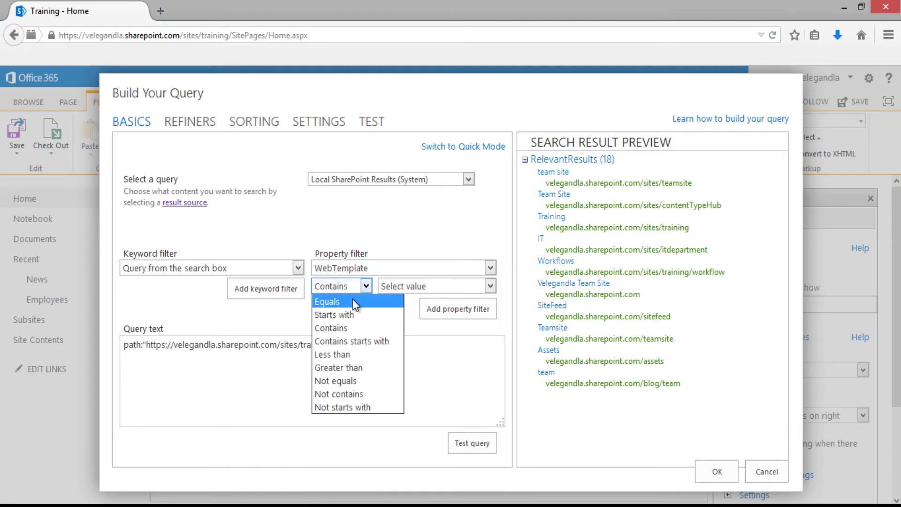
click(353, 300)
click(435, 288)
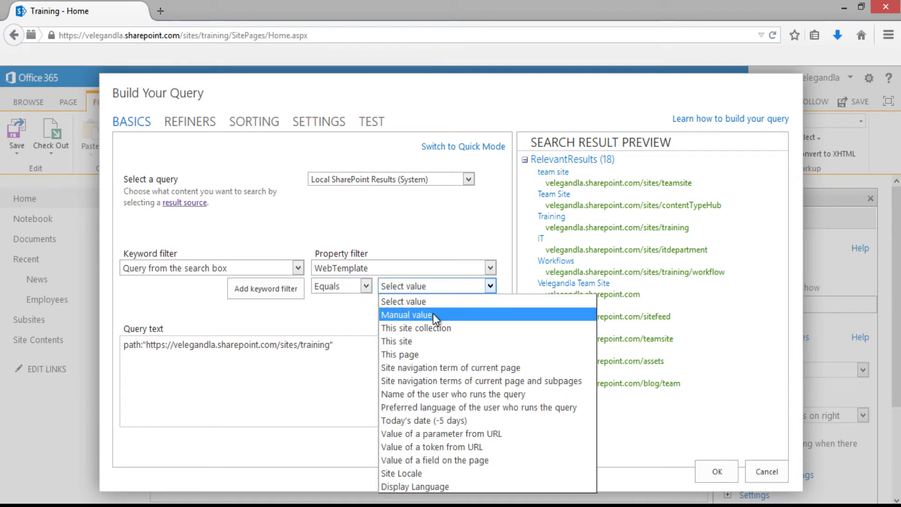
click(432, 314)
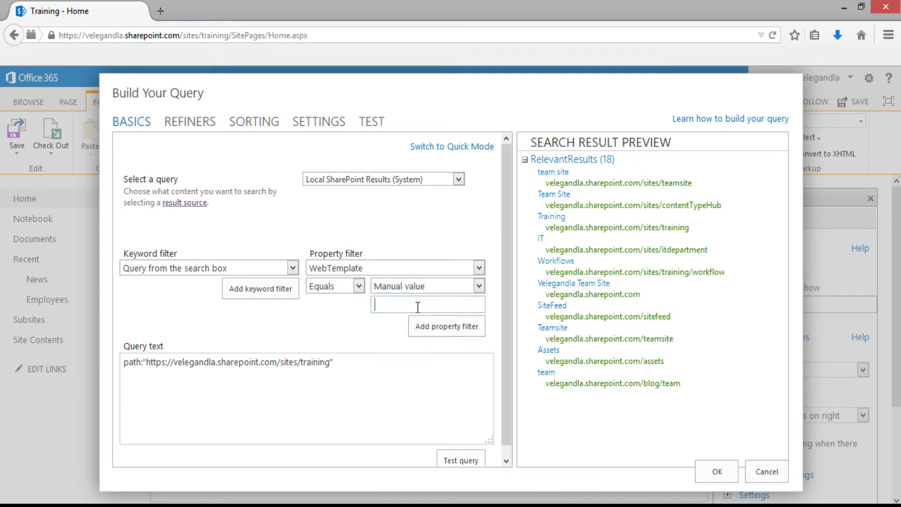
click(417, 307)
text(STS)
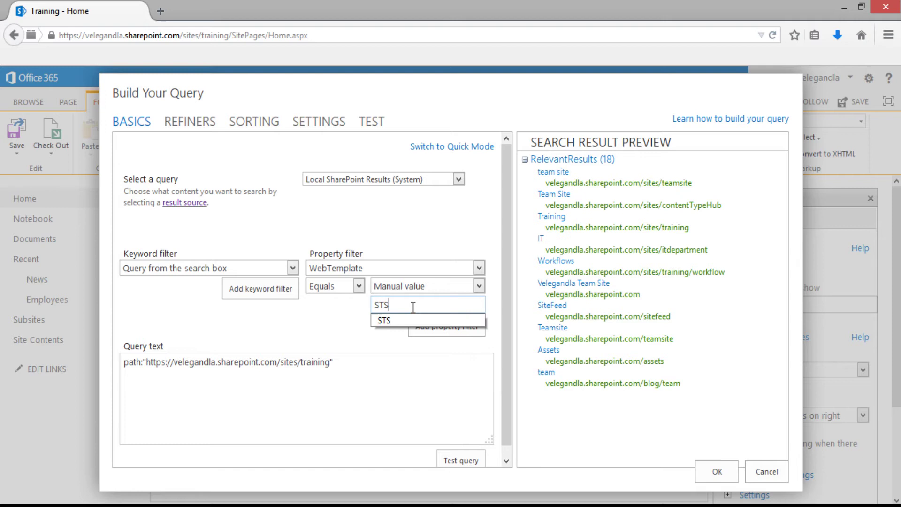
click(404, 320)
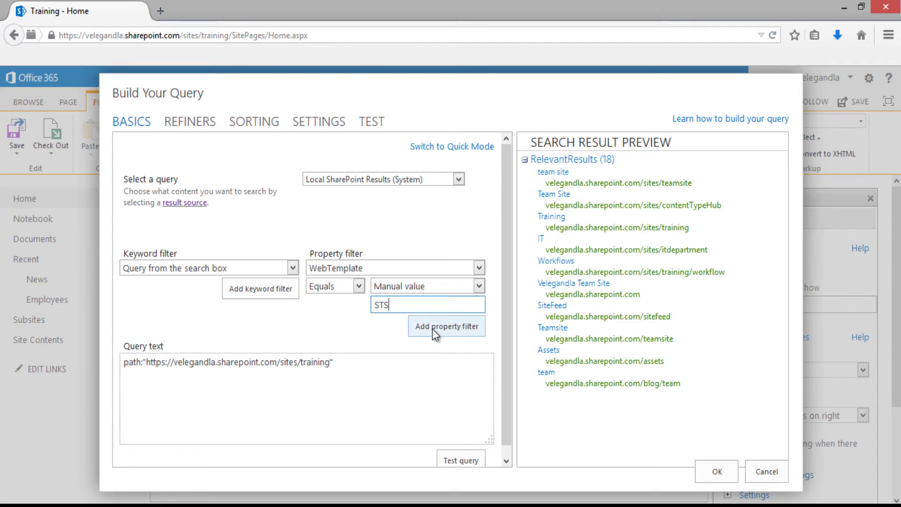
click(432, 327)
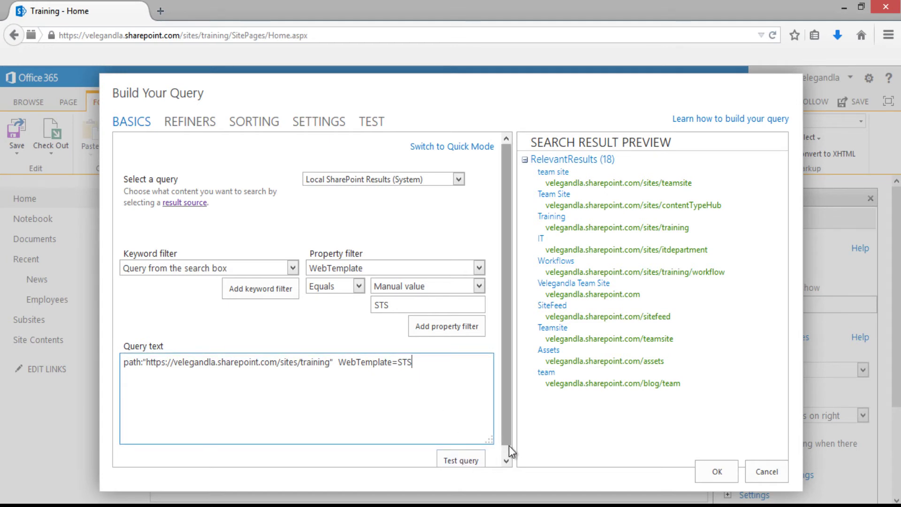
Step: Test the query, previewing 7 team sites, and confirm it with OK
scroll(511, 450, down, 1)
click(466, 454)
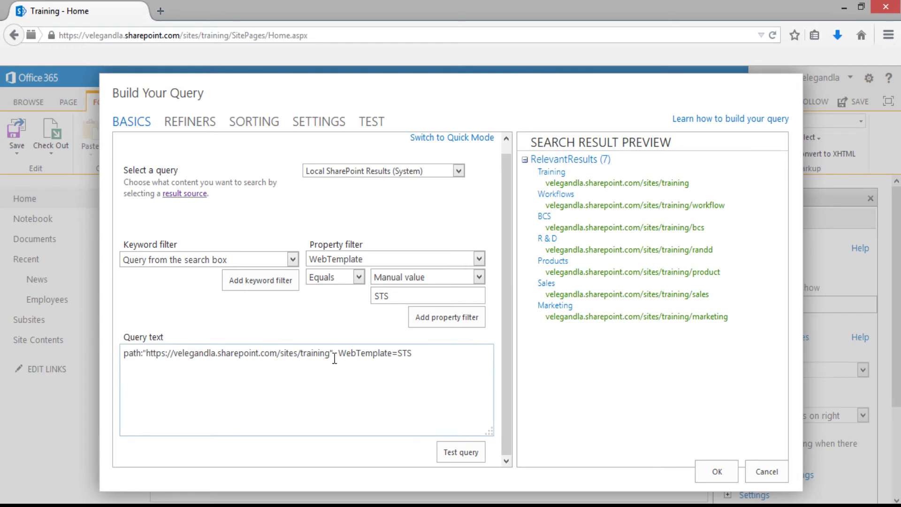
click(714, 473)
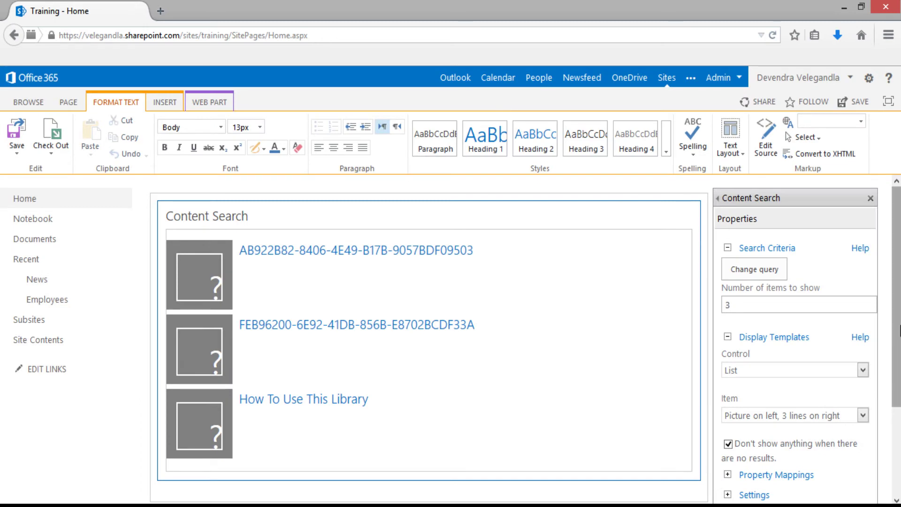
Step: Change Number of items to show from 3 to 10 in the web part tool pane
scroll(826, 399, down, 2)
scroll(457, 338, down, 1)
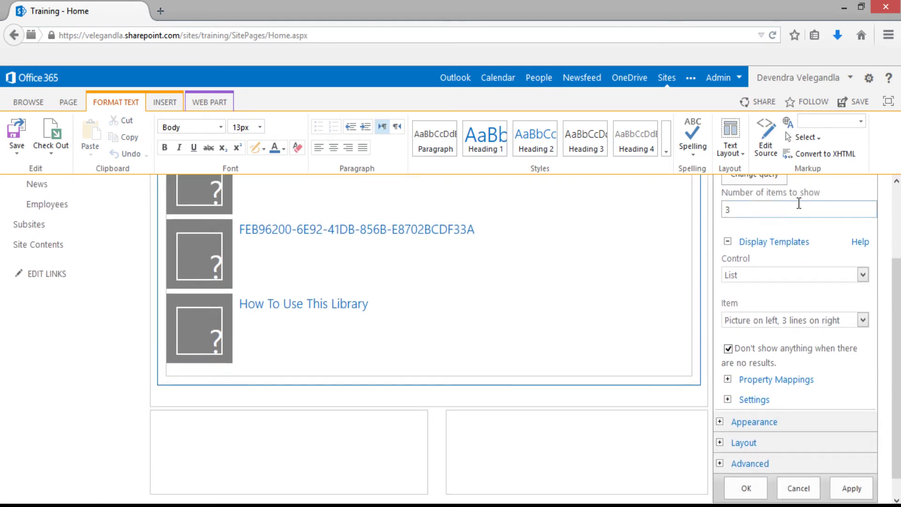
click(767, 211)
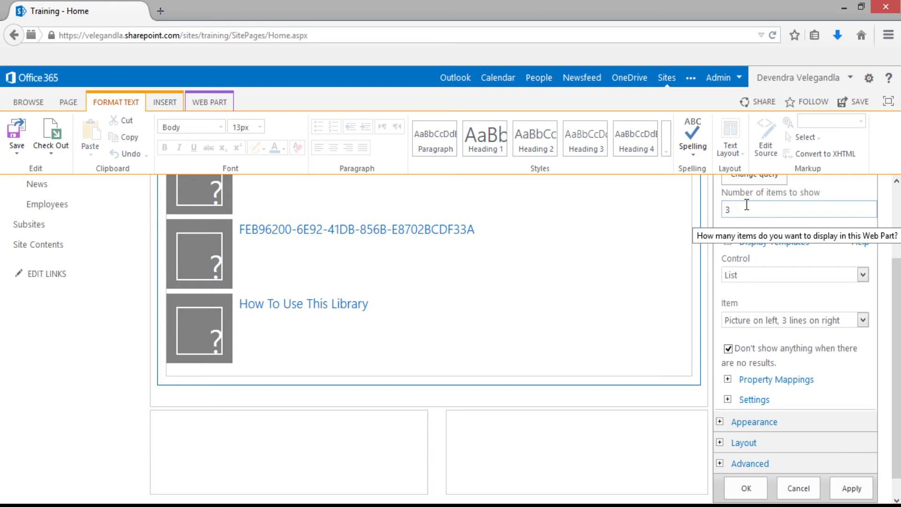
drag(745, 208, 722, 206)
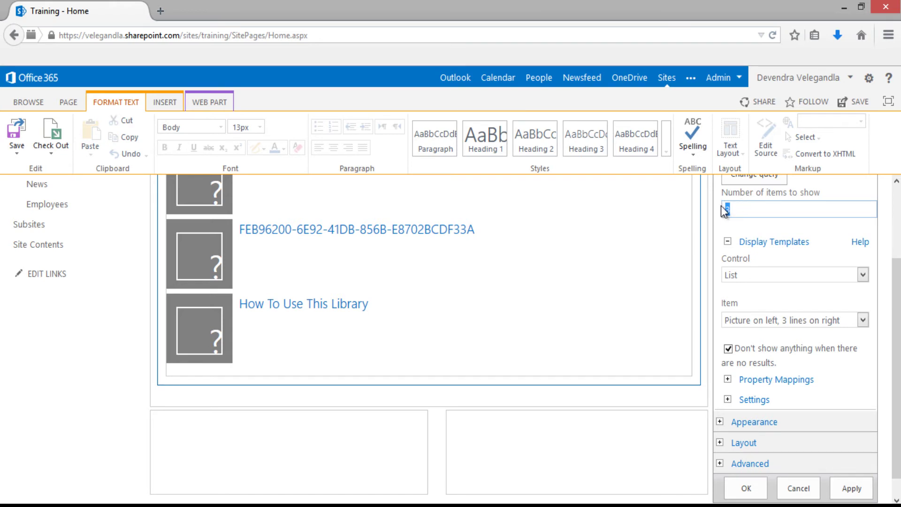
text(10)
scroll(832, 251, down, 1)
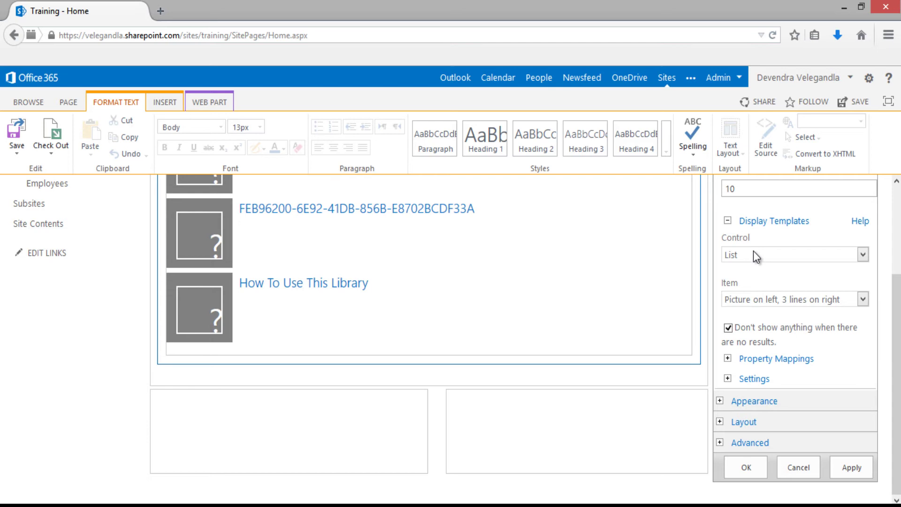
mouse_move(753, 250)
scroll(420, 338, up, 3)
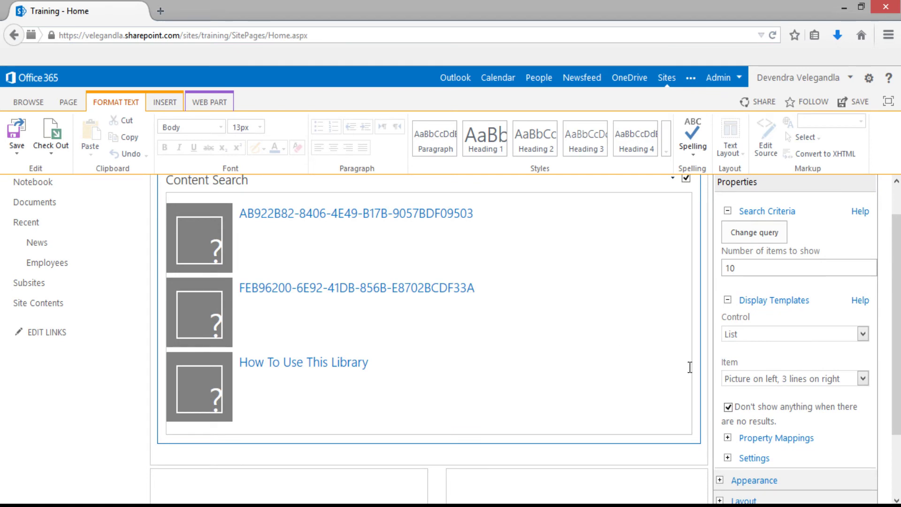
scroll(762, 331, down, 3)
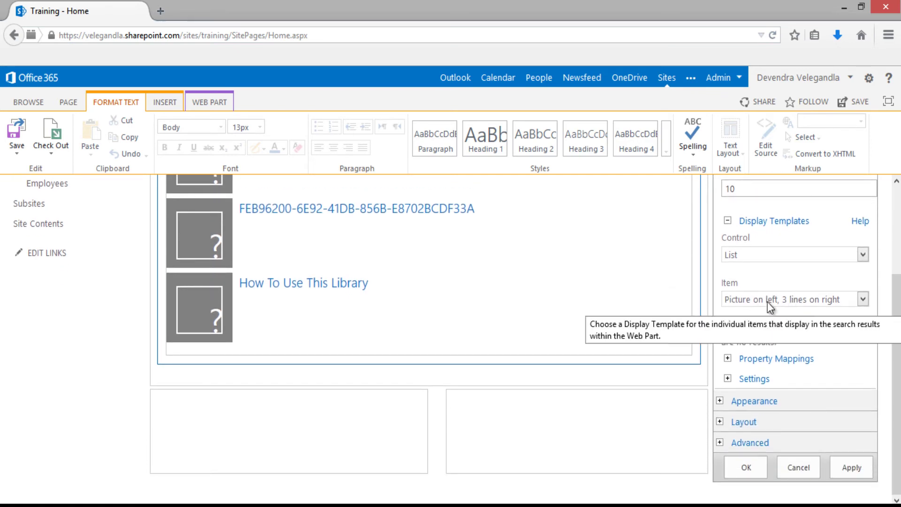
scroll(440, 280, up, 3)
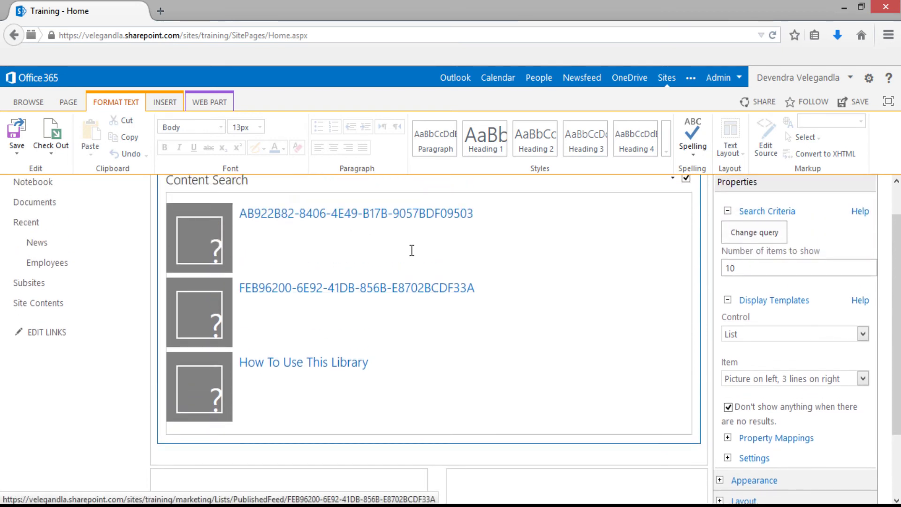
scroll(488, 328, down, 3)
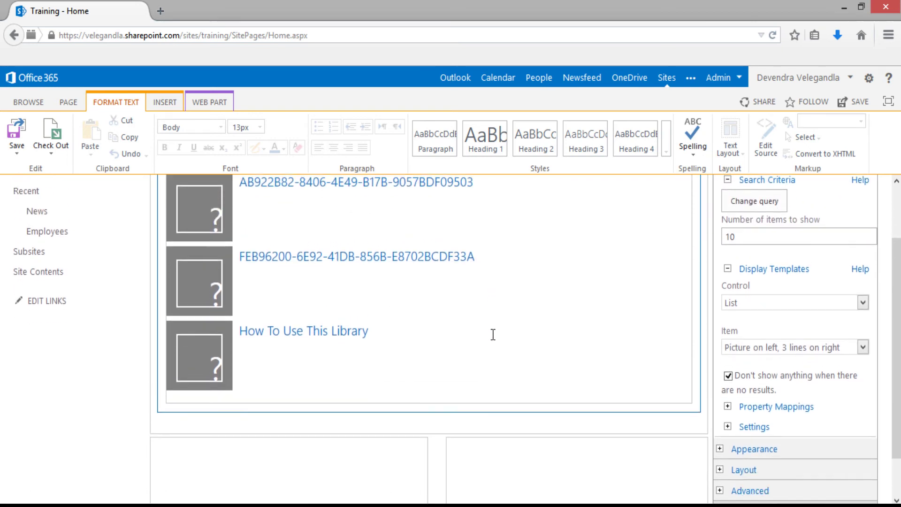
Step: Keep the List control template and set the item display template to Two lines
click(770, 250)
click(770, 250)
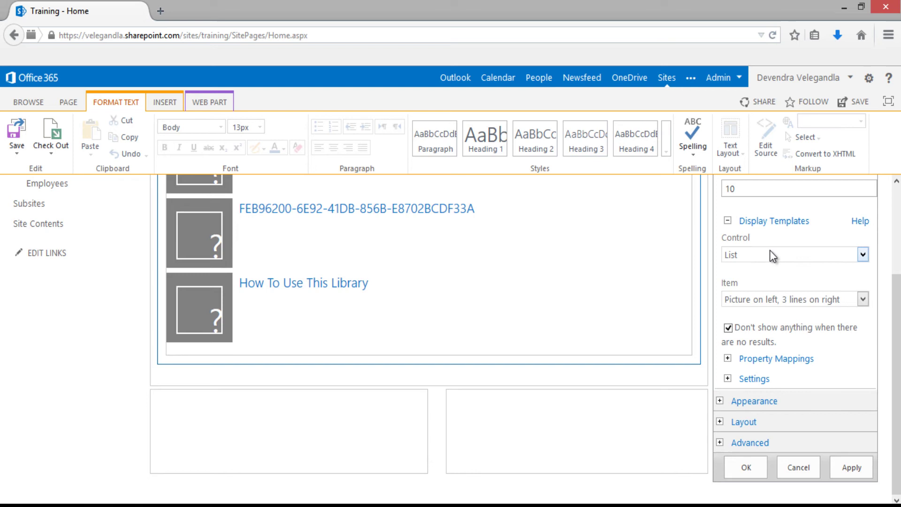
click(776, 300)
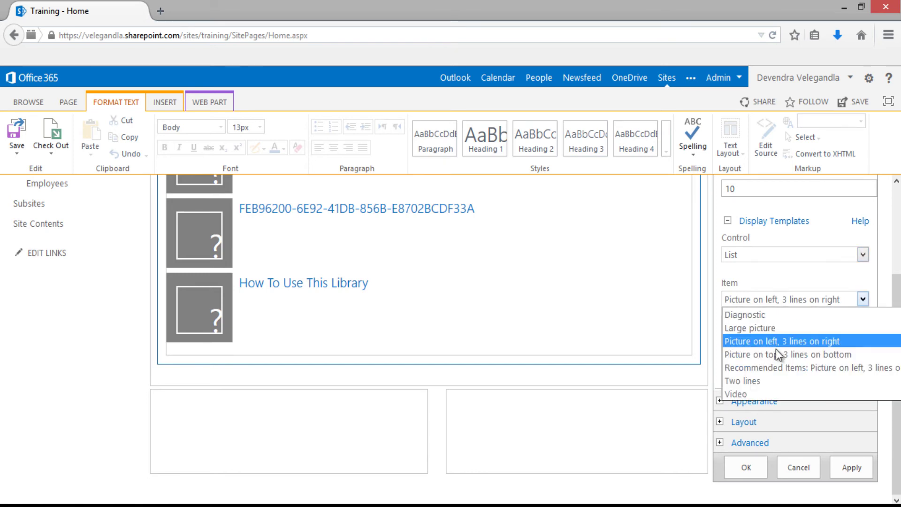
click(769, 384)
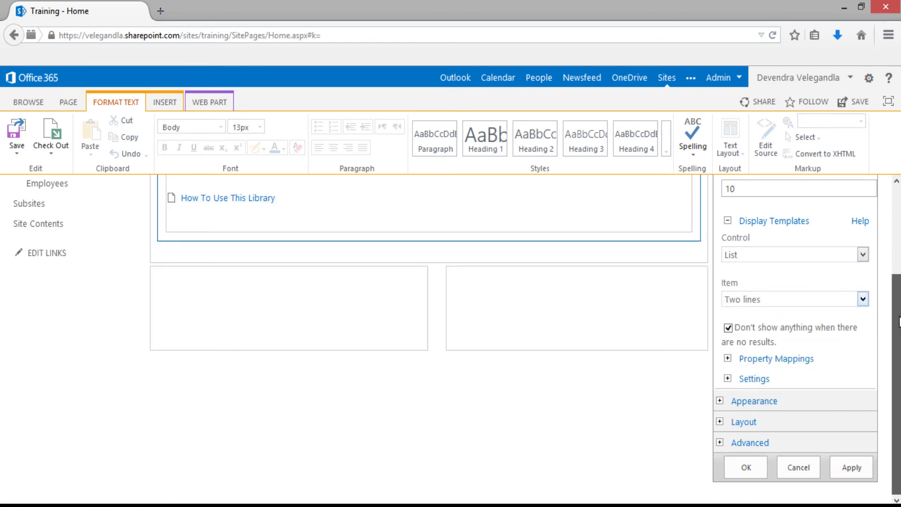
scroll(880, 328, up, 3)
scroll(457, 338, up, 2)
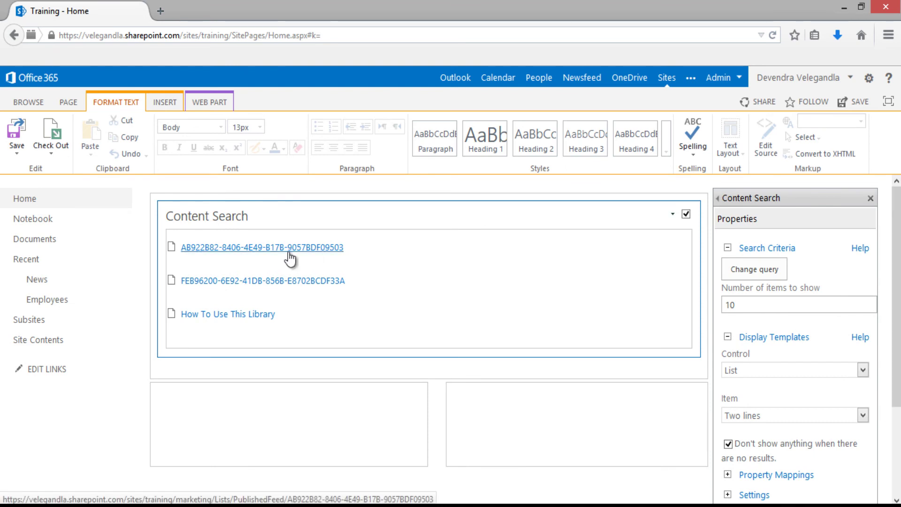
scroll(311, 316, down, 2)
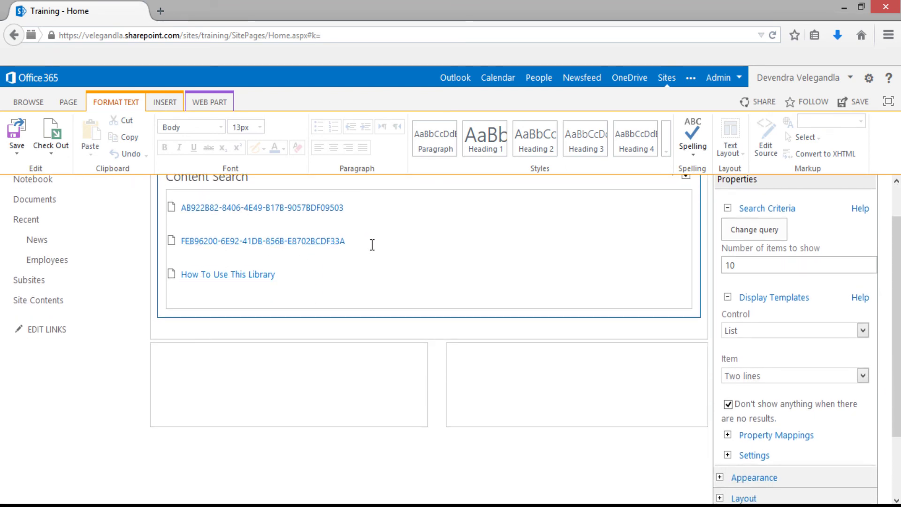
scroll(374, 252, down, 1)
scroll(373, 252, down, 3)
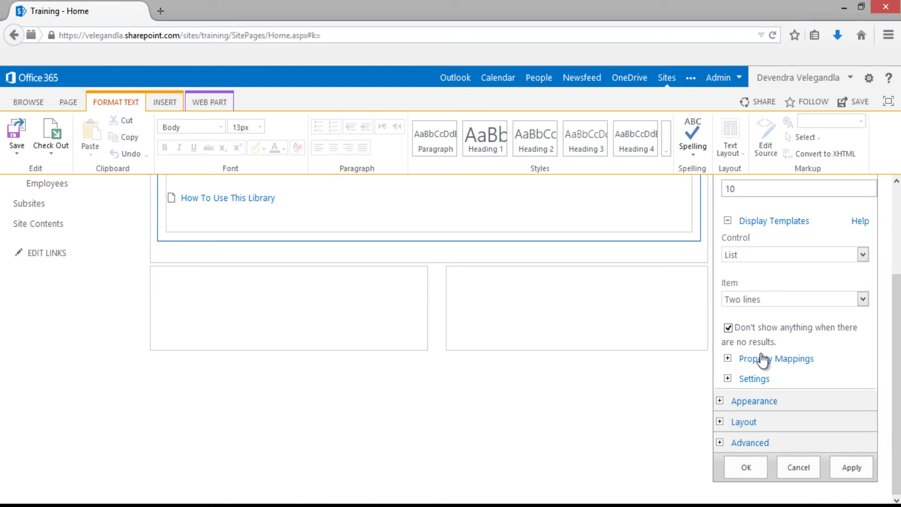
Step: Expand Property Mappings and toggle custom managed property mapping on, then back off
click(728, 359)
scroll(805, 375, down, 4)
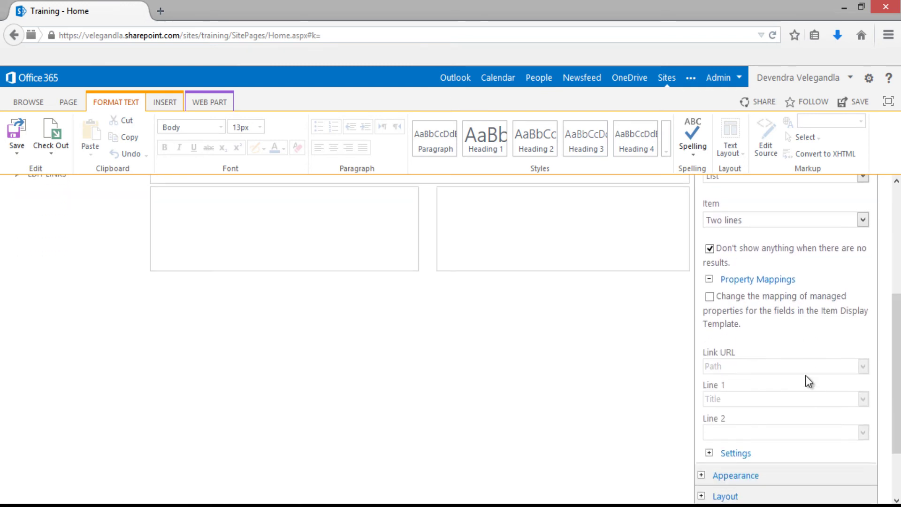
scroll(750, 356, down, 2)
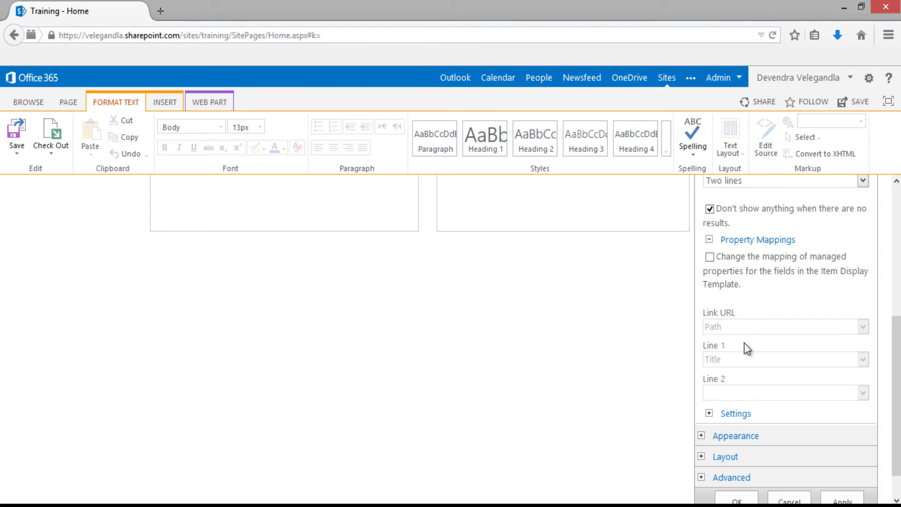
click(714, 256)
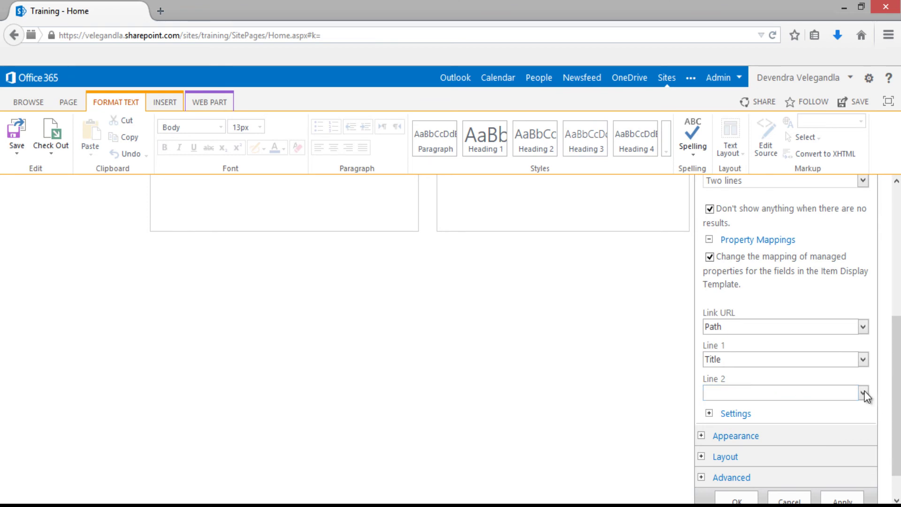
click(711, 259)
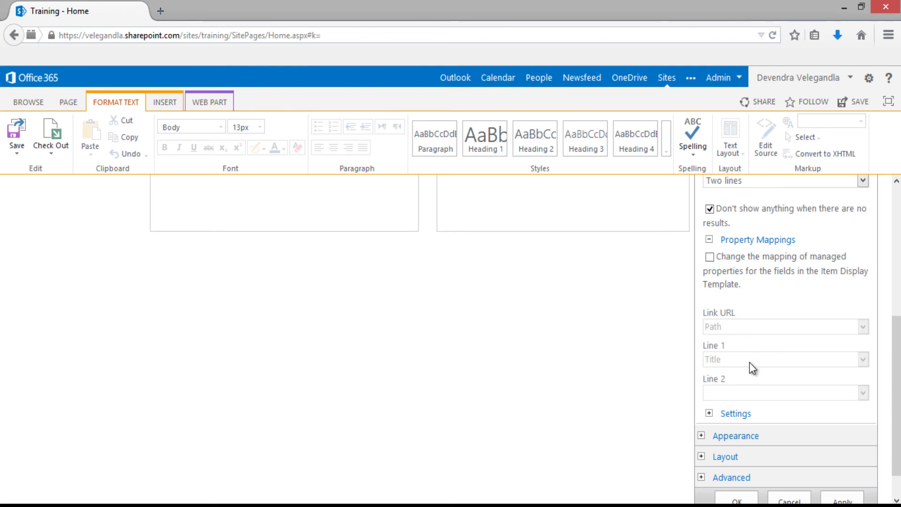
scroll(752, 362, down, 1)
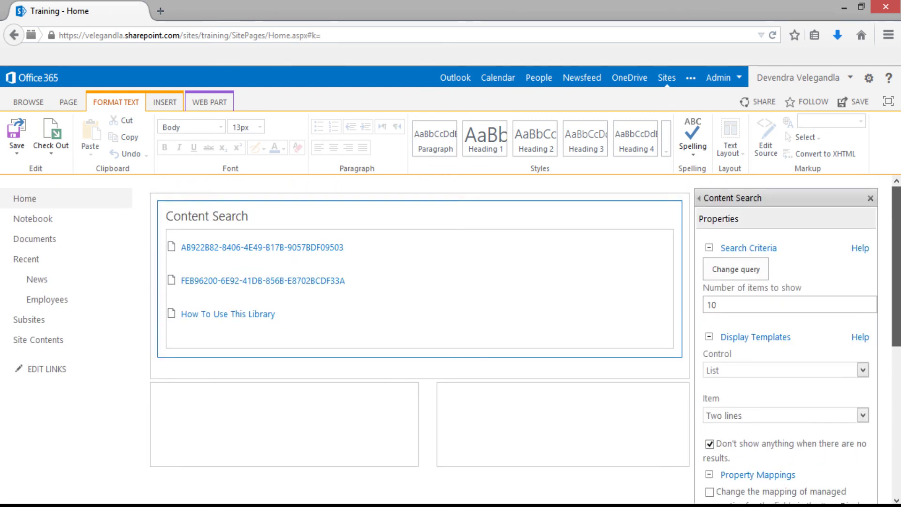
Step: Title the web part 'List of team sites' and apply the tool pane settings with OK
click(701, 400)
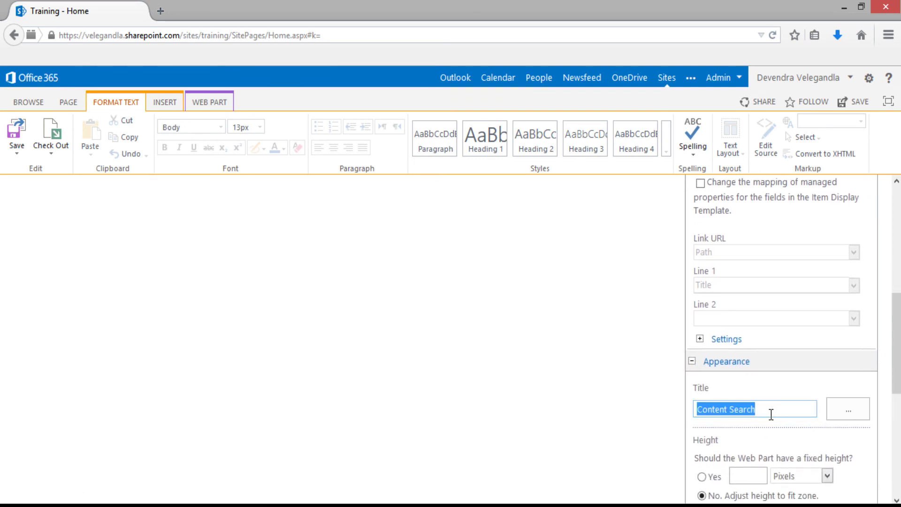
text(List of team sites)
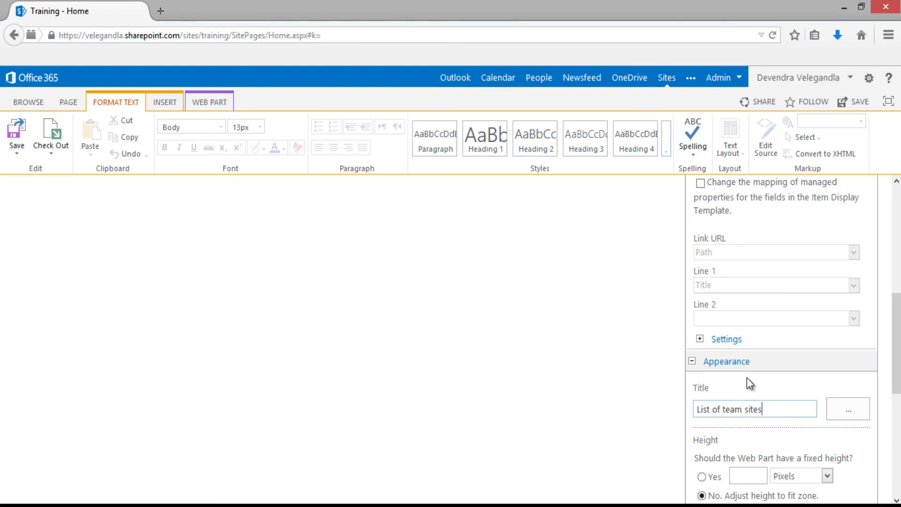
scroll(747, 377, down, 5)
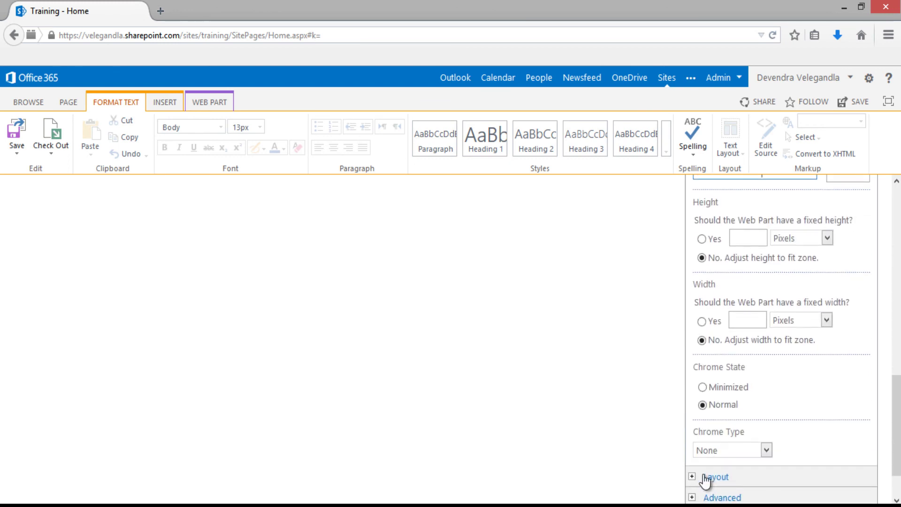
click(732, 483)
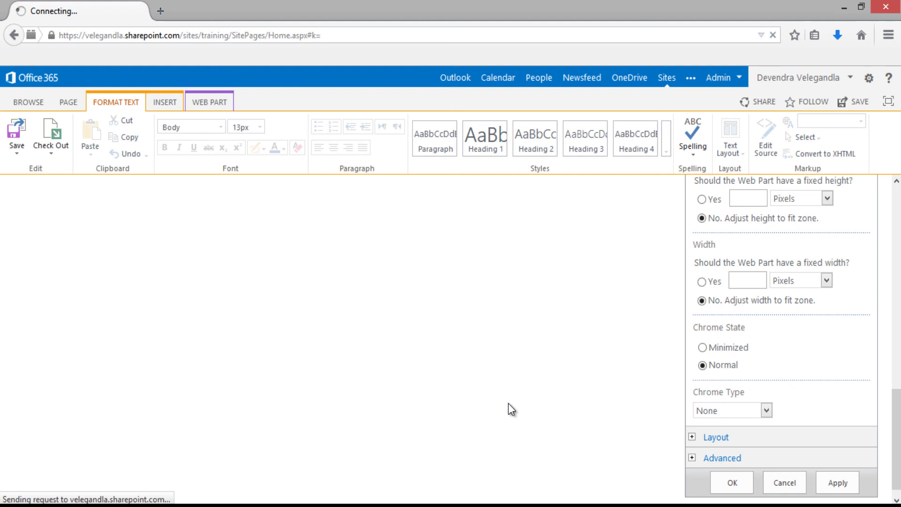
scroll(508, 404, up, 2)
scroll(508, 404, up, 15)
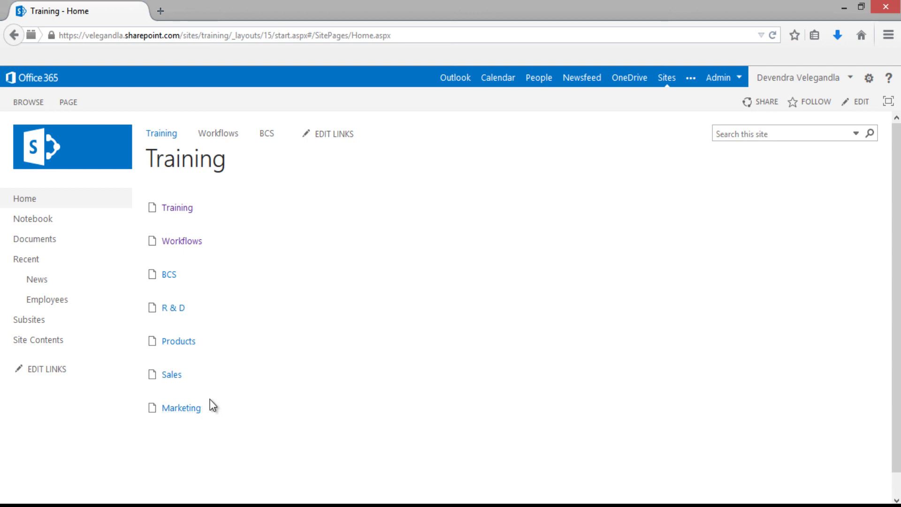
Step: Switch from the browser to the PowerPoint slideshow with Alt+Tab
key(alt+Tab)
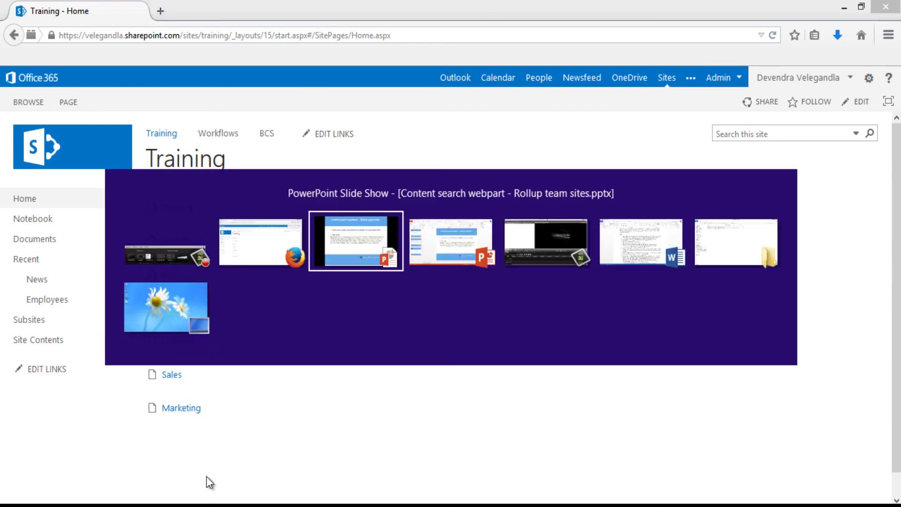